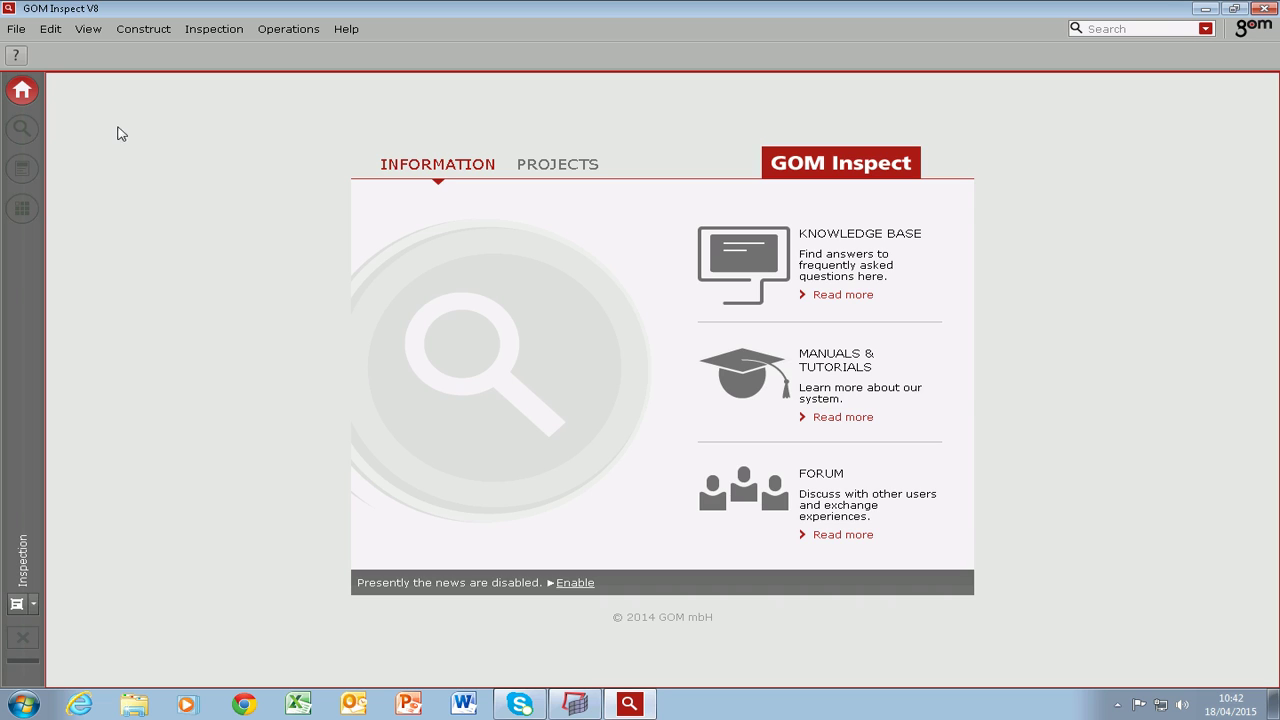
Start a new project and load ellipse-draft-major-110-minor-90-15-deg from the Desktop for STL import
left_click(16, 30)
left_click(46, 50)
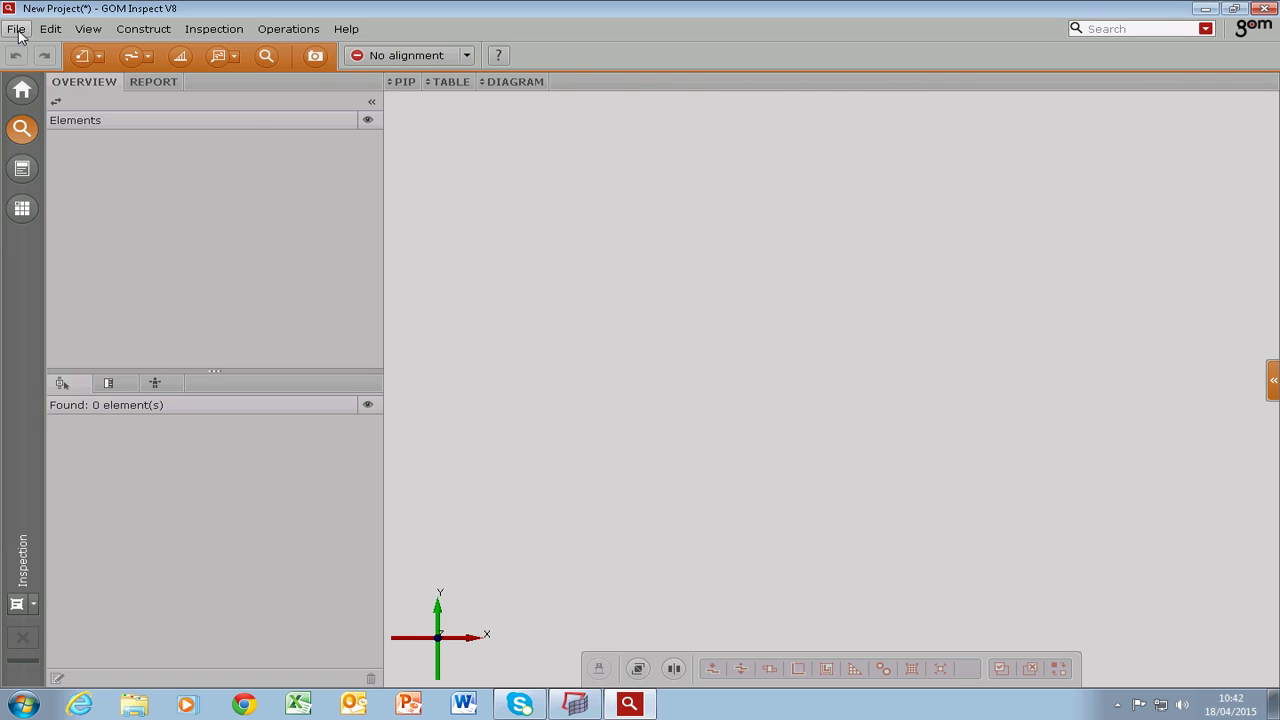
left_click(17, 30)
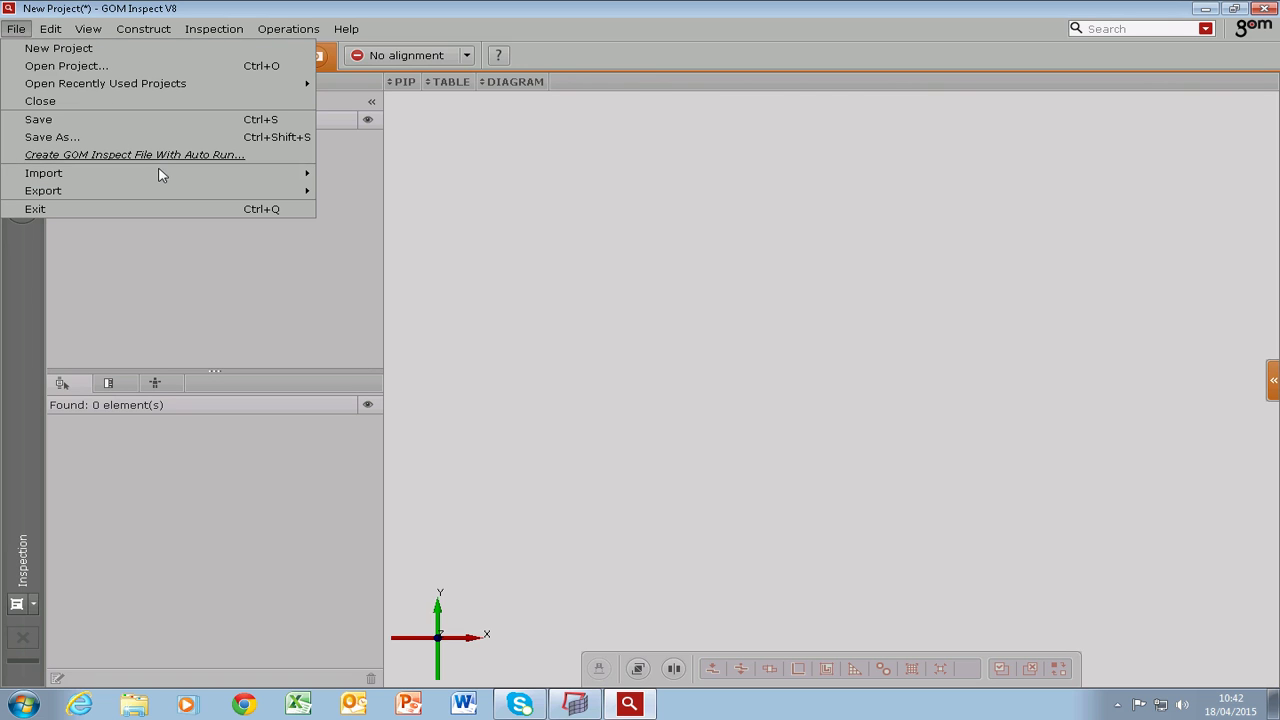
mouse_move(162, 175)
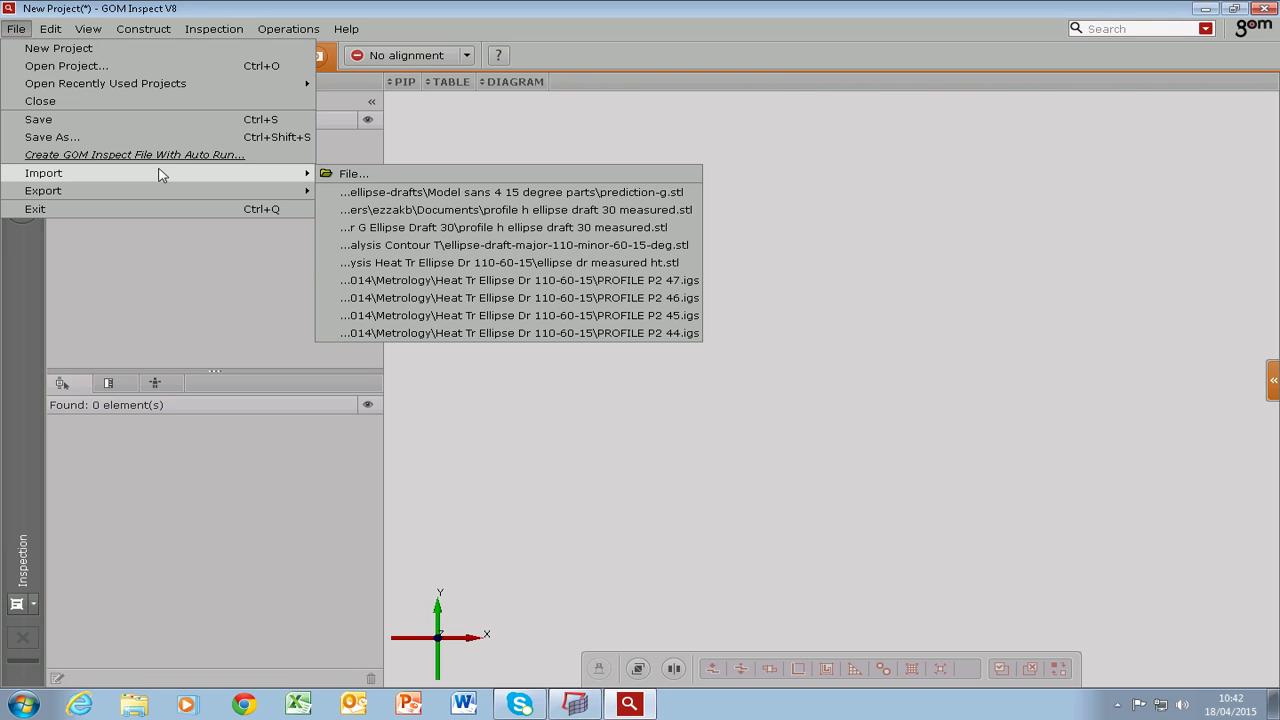
left_click(362, 175)
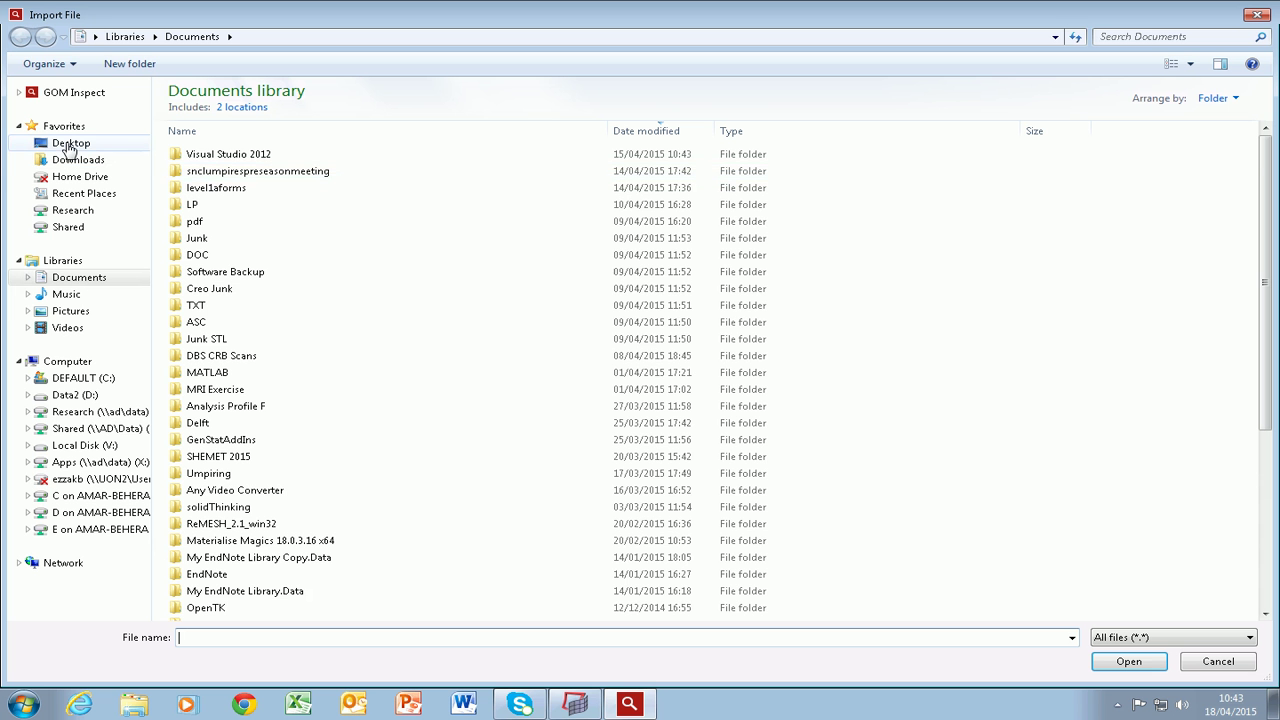
left_click(70, 146)
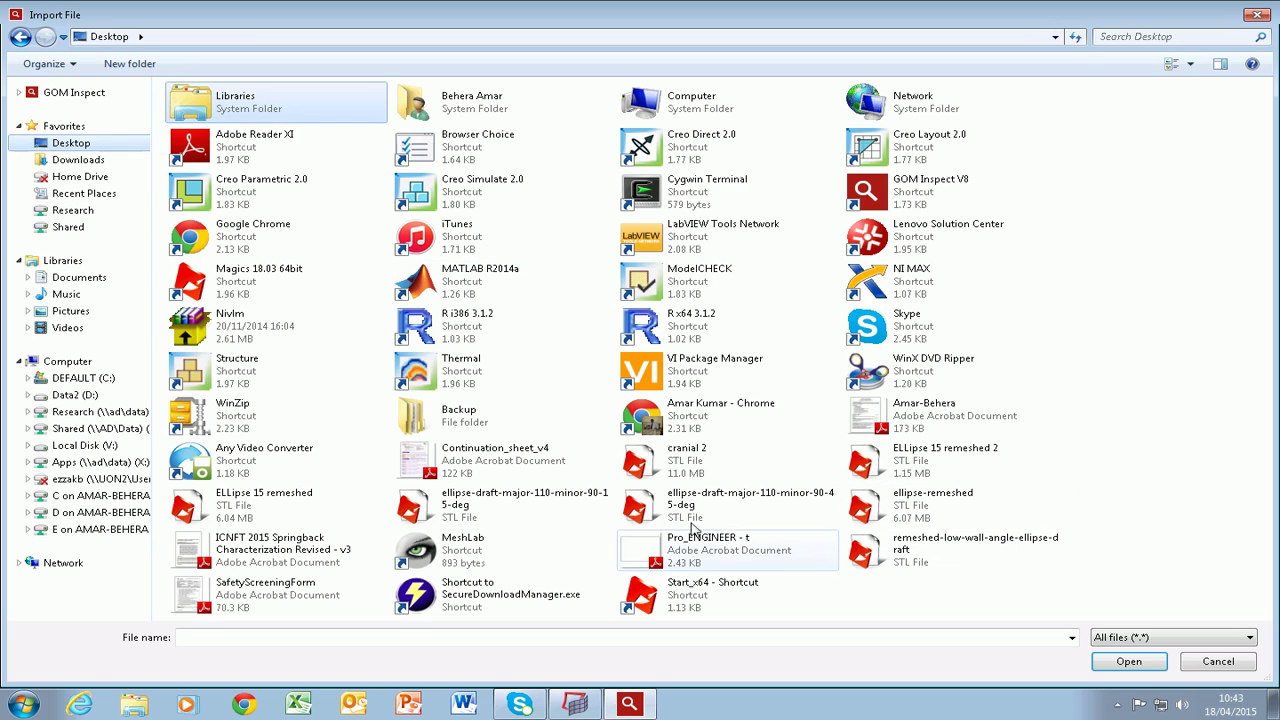
left_click(497, 510)
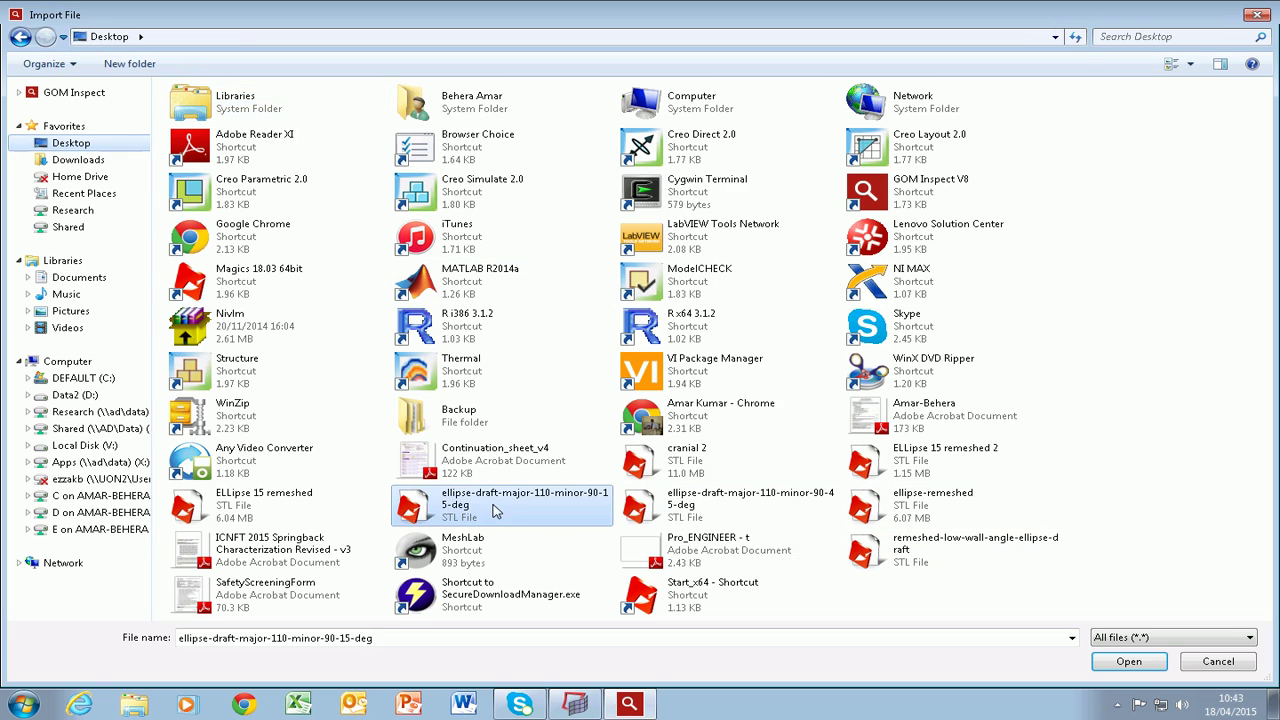
left_click(1121, 662)
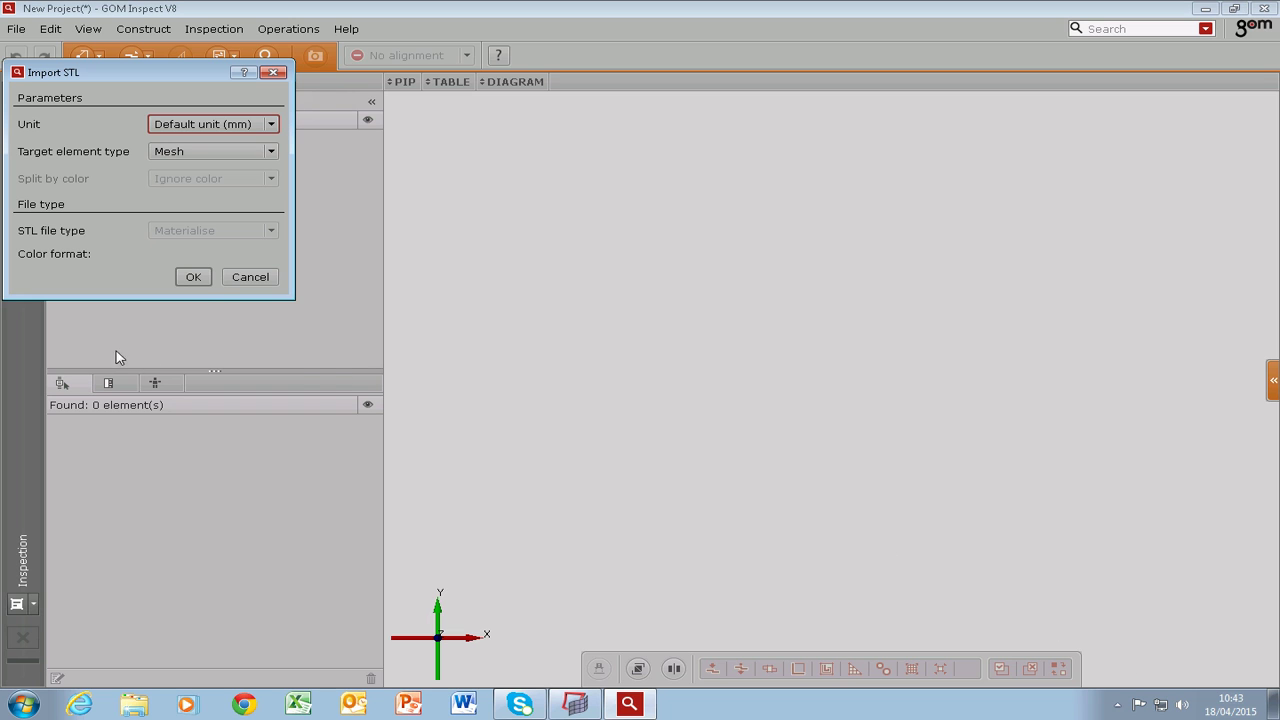
Import the STL as a Mesh in Default unit (mm), then narrow the element list to widen the 3D view
left_click(193, 277)
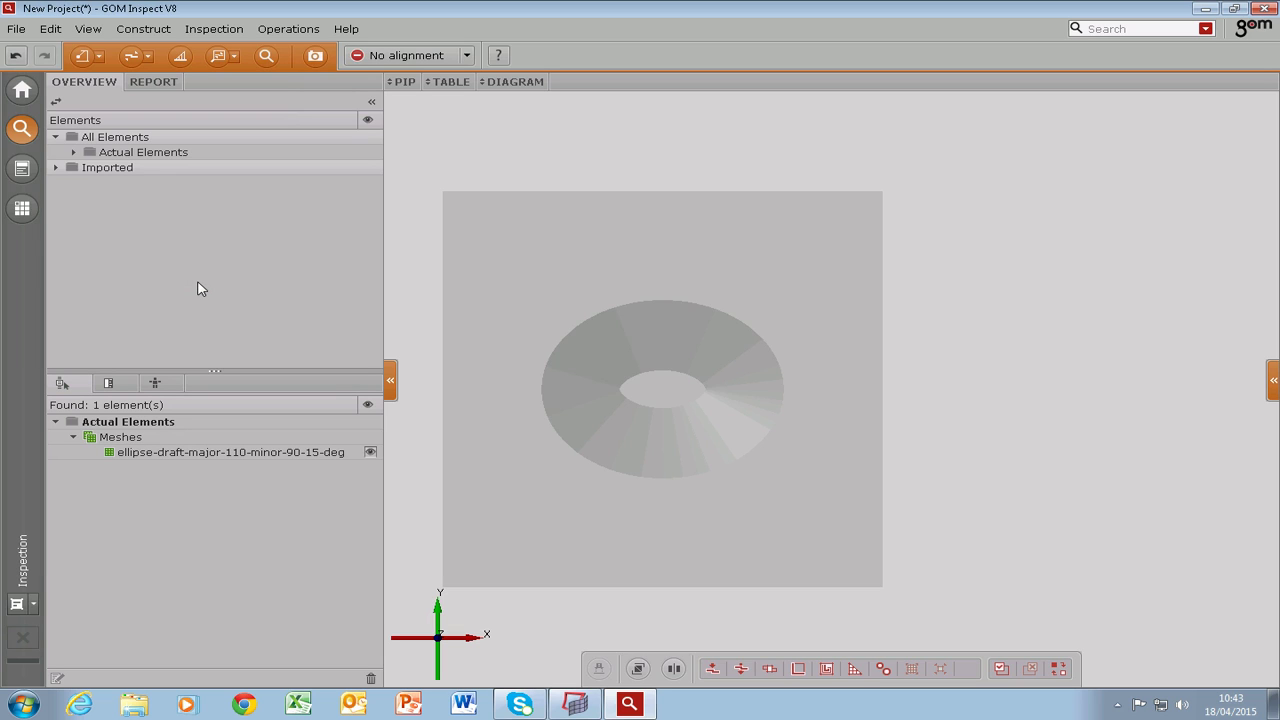
scroll(542, 337, "up", 2)
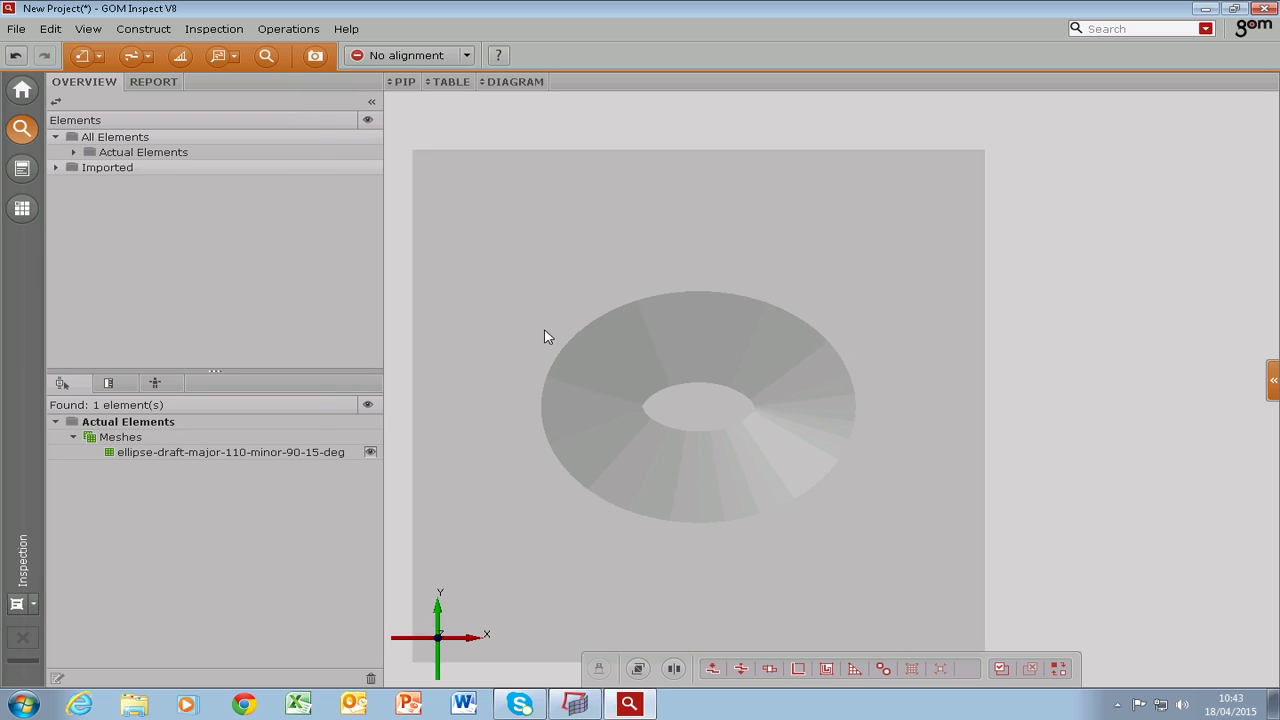
scroll(545, 337, "down", 1)
scroll(545, 337, "down", 1)
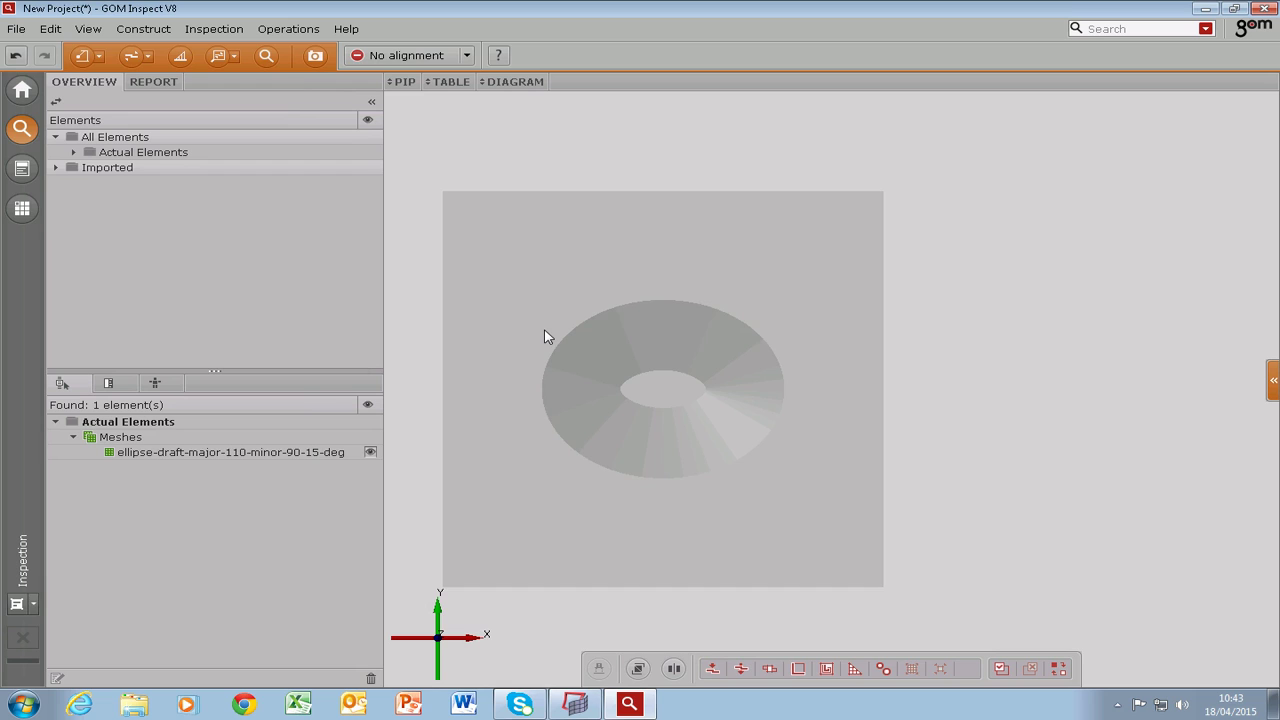
scroll(545, 337, "down", 1)
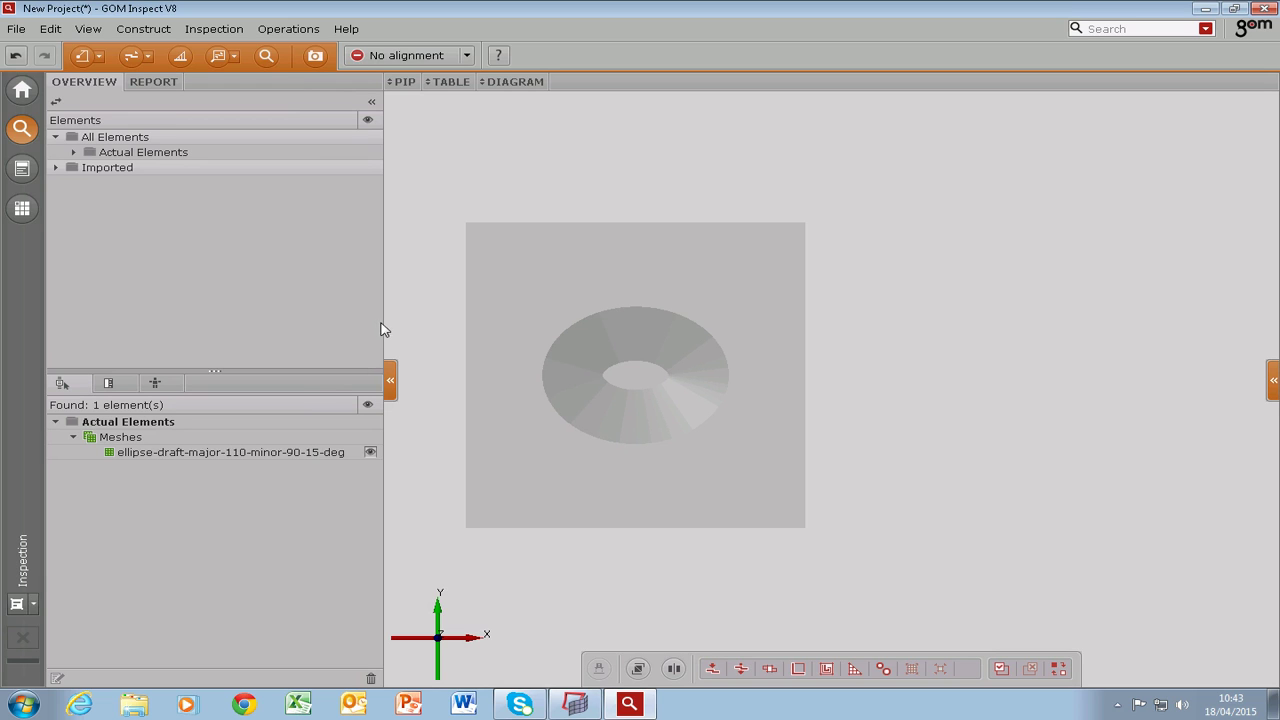
left_click_drag(383, 322, 217, 309)
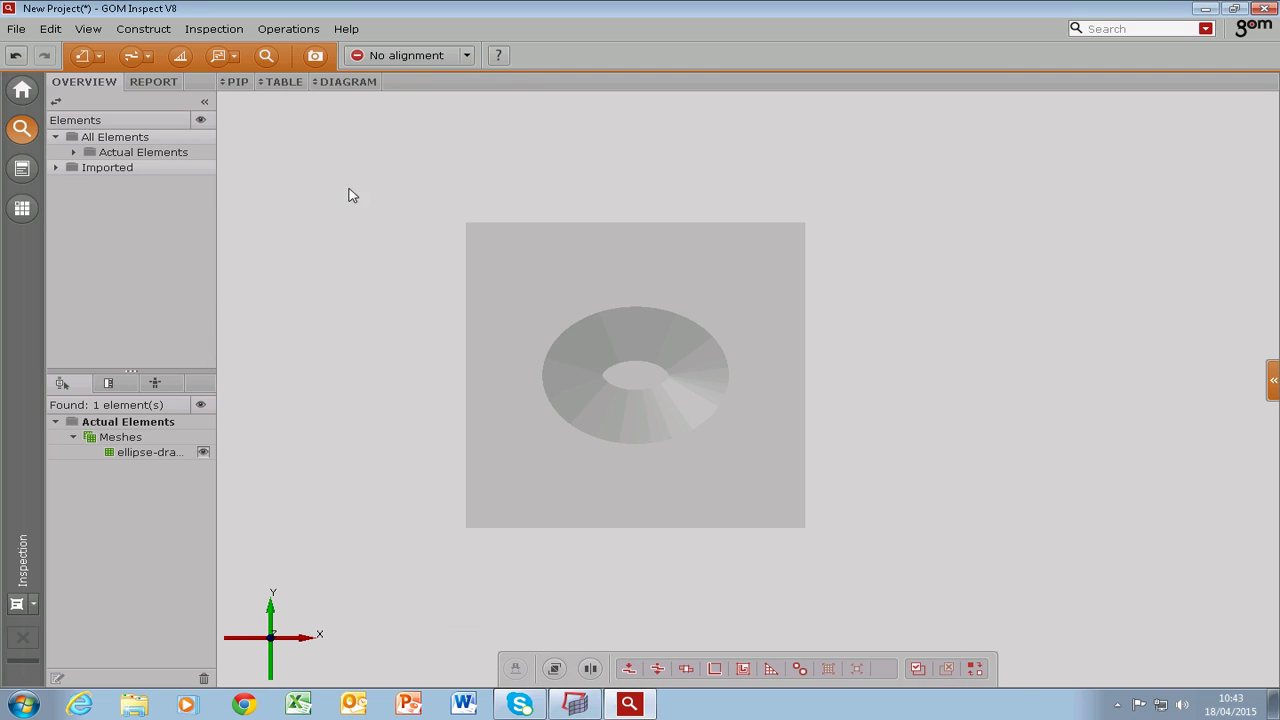
Open Refine Mesh and set the Number of iterations to 4
left_click(303, 32)
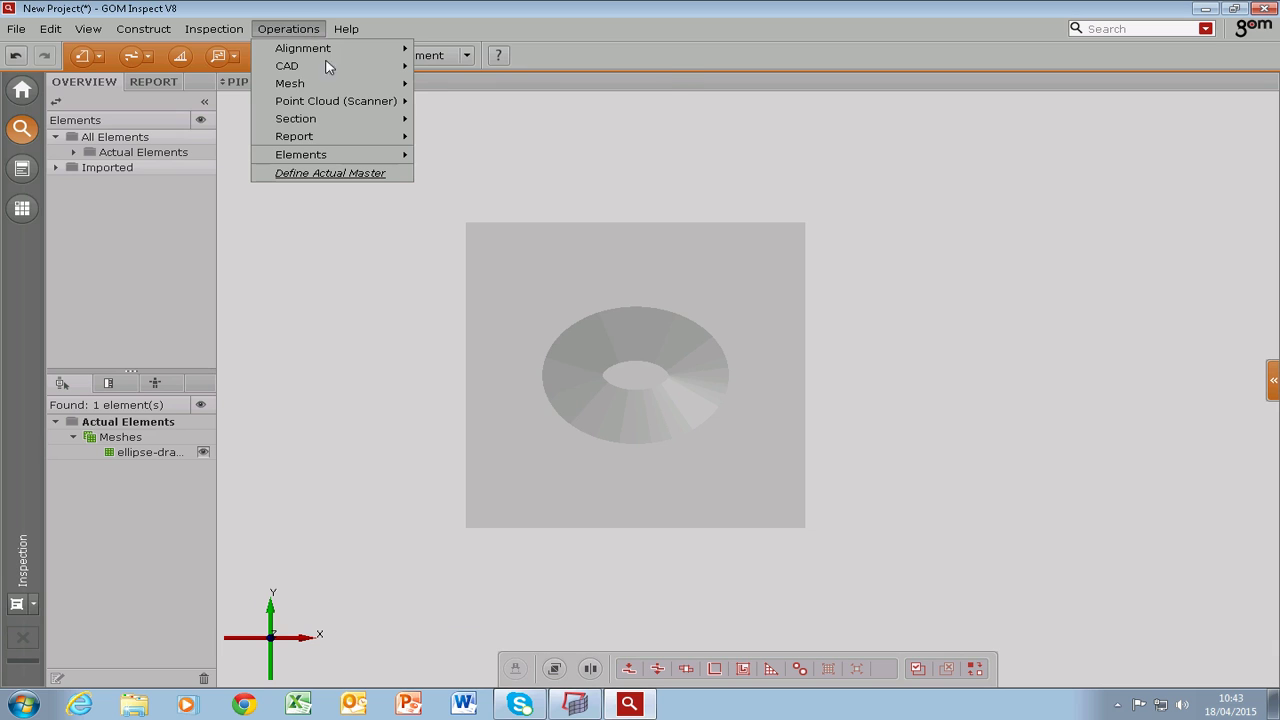
mouse_move(331, 84)
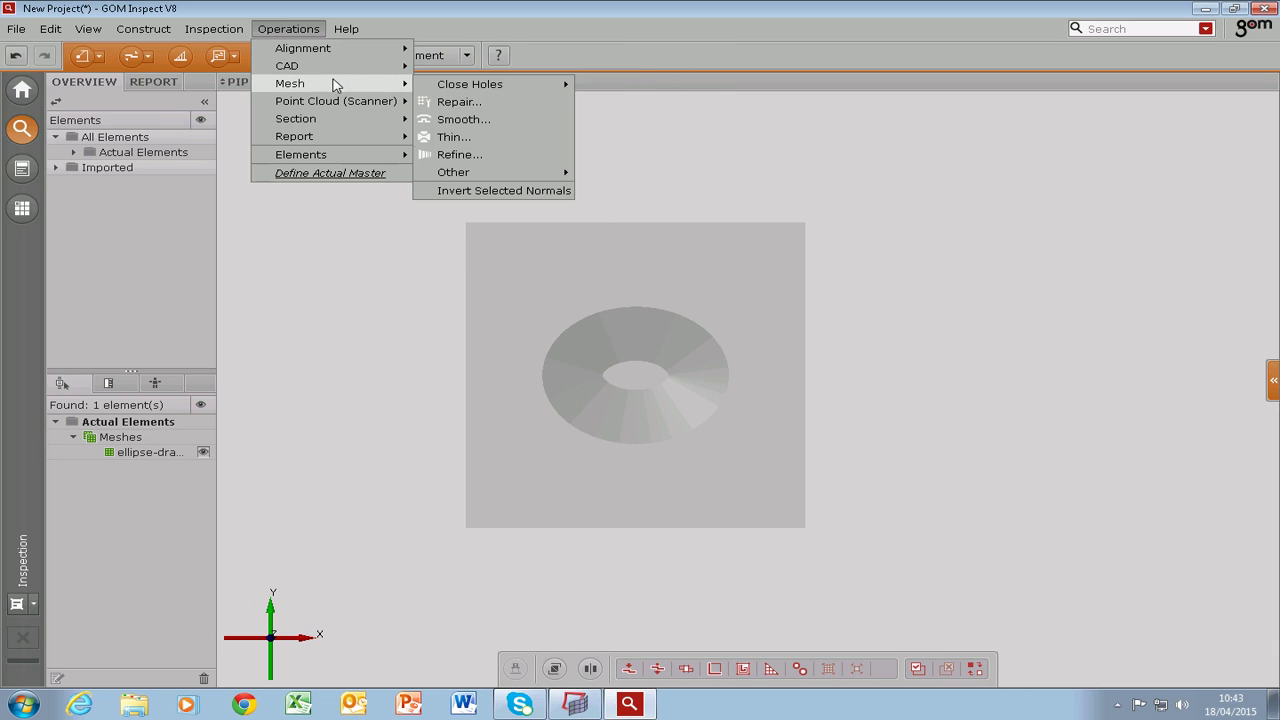
left_click(460, 156)
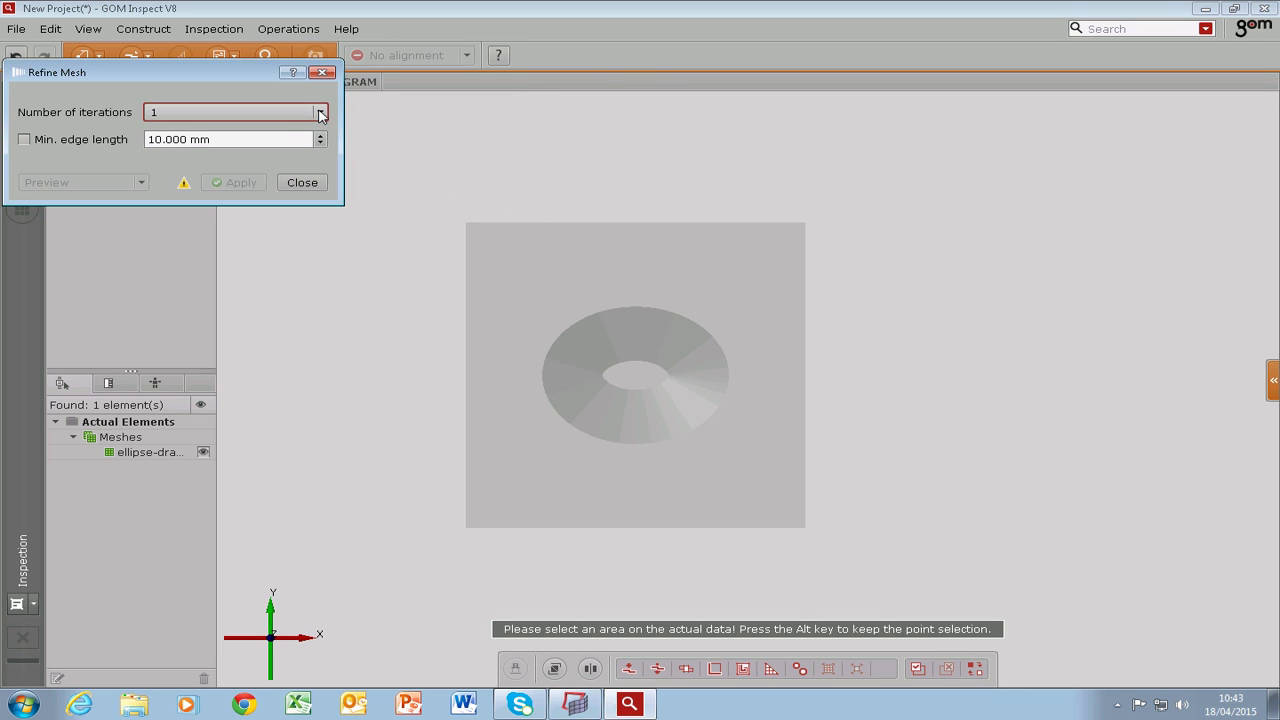
left_click(320, 113)
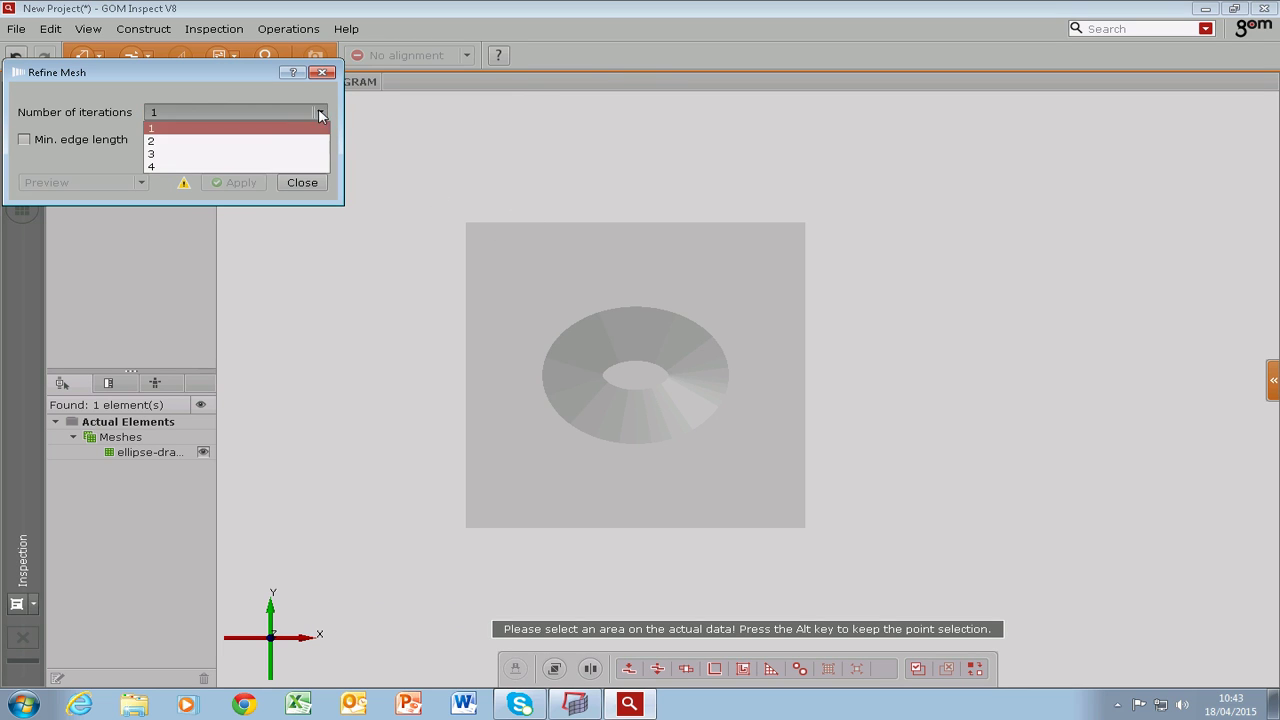
left_click(197, 167)
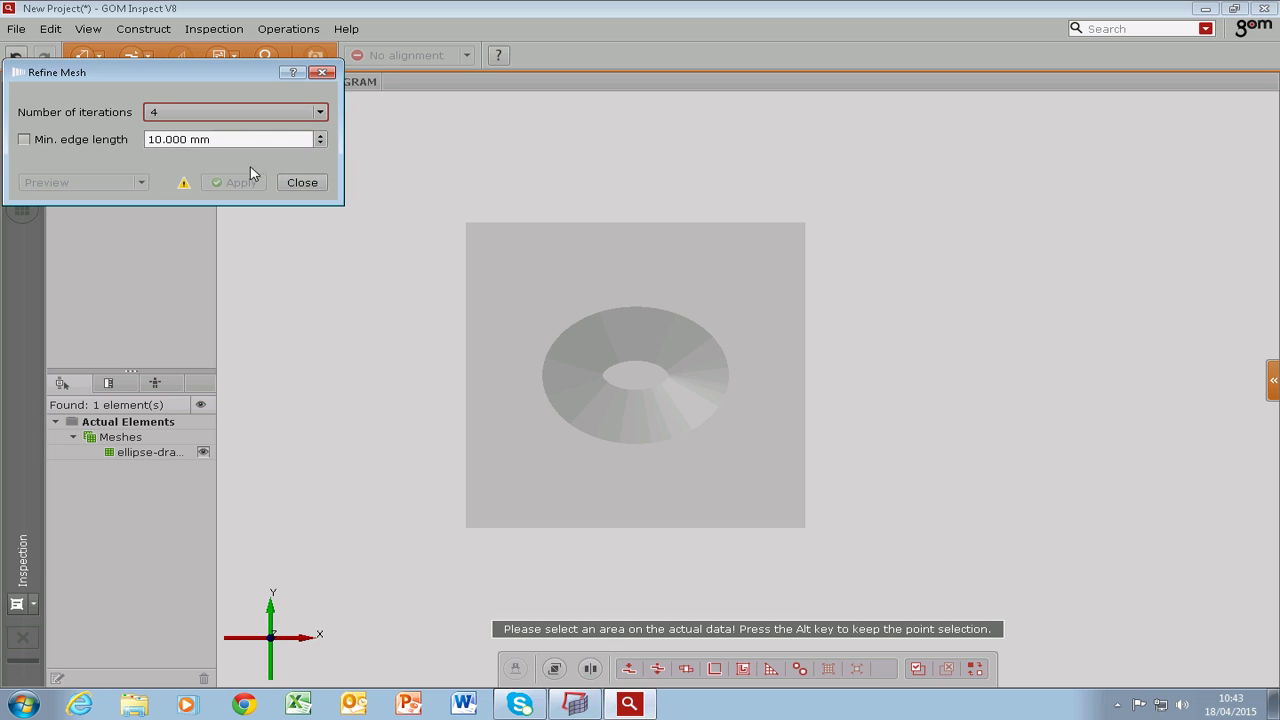
right_click(536, 260)
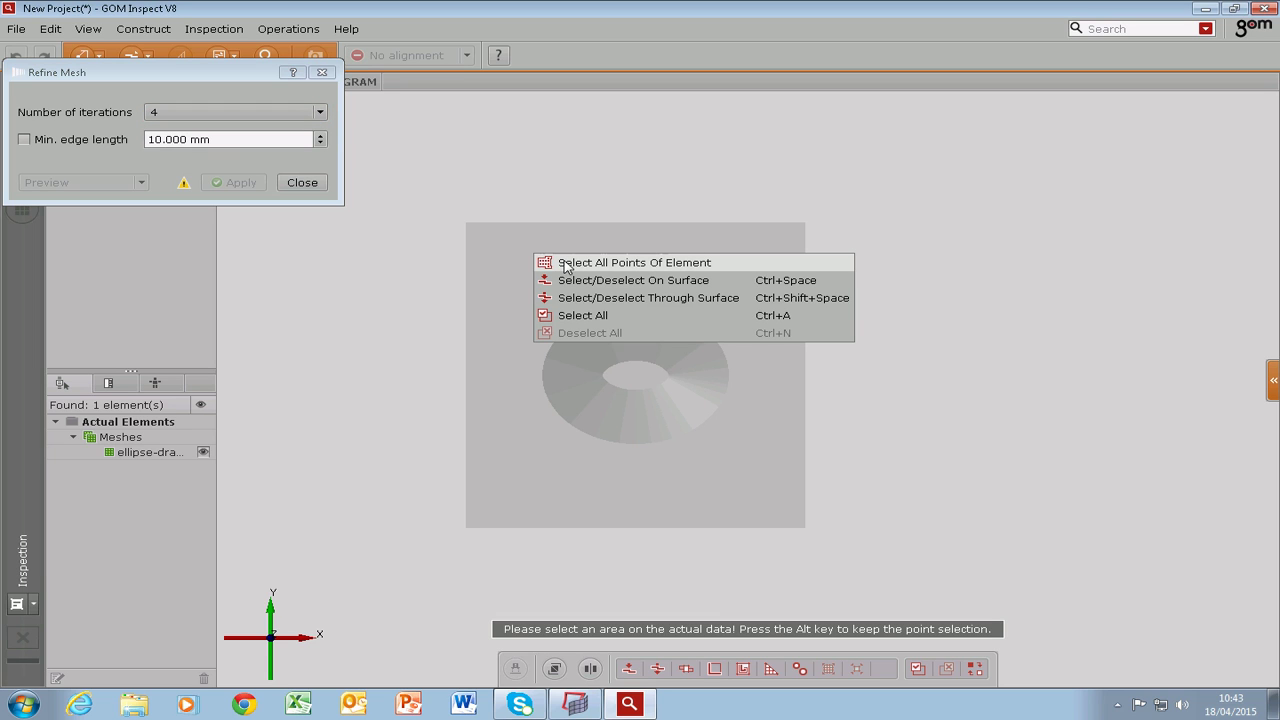
Select all points of the elliptical mesh and zoom in on the refinement preview
left_click(565, 263)
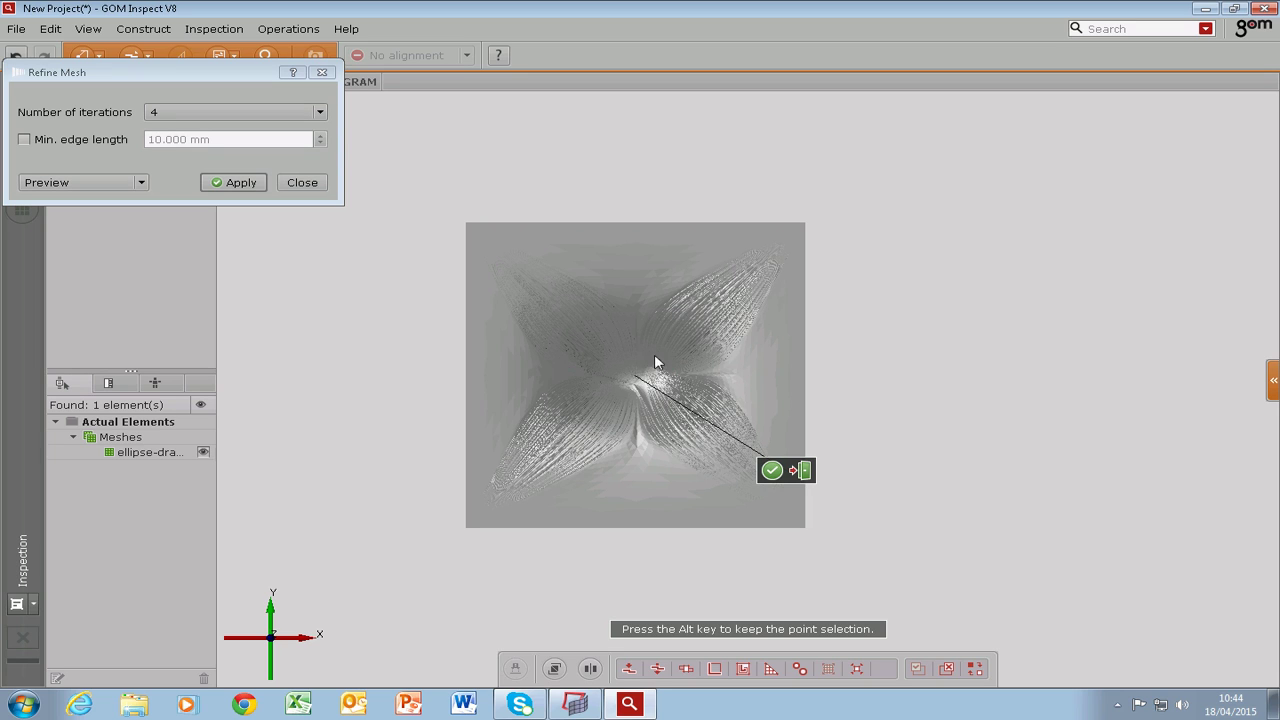
scroll(652, 350, "up", 3)
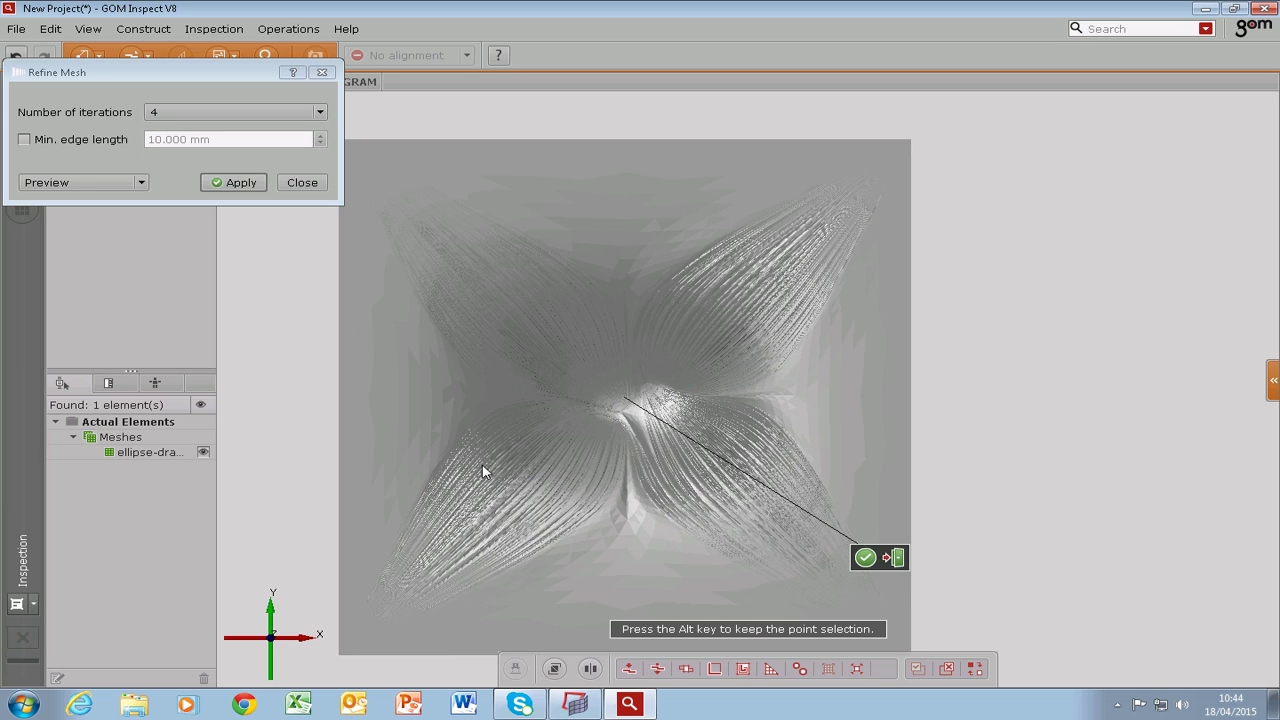
Enable Min. edge length, set it to 3.000 mm, and apply the refinement
left_click(23, 141)
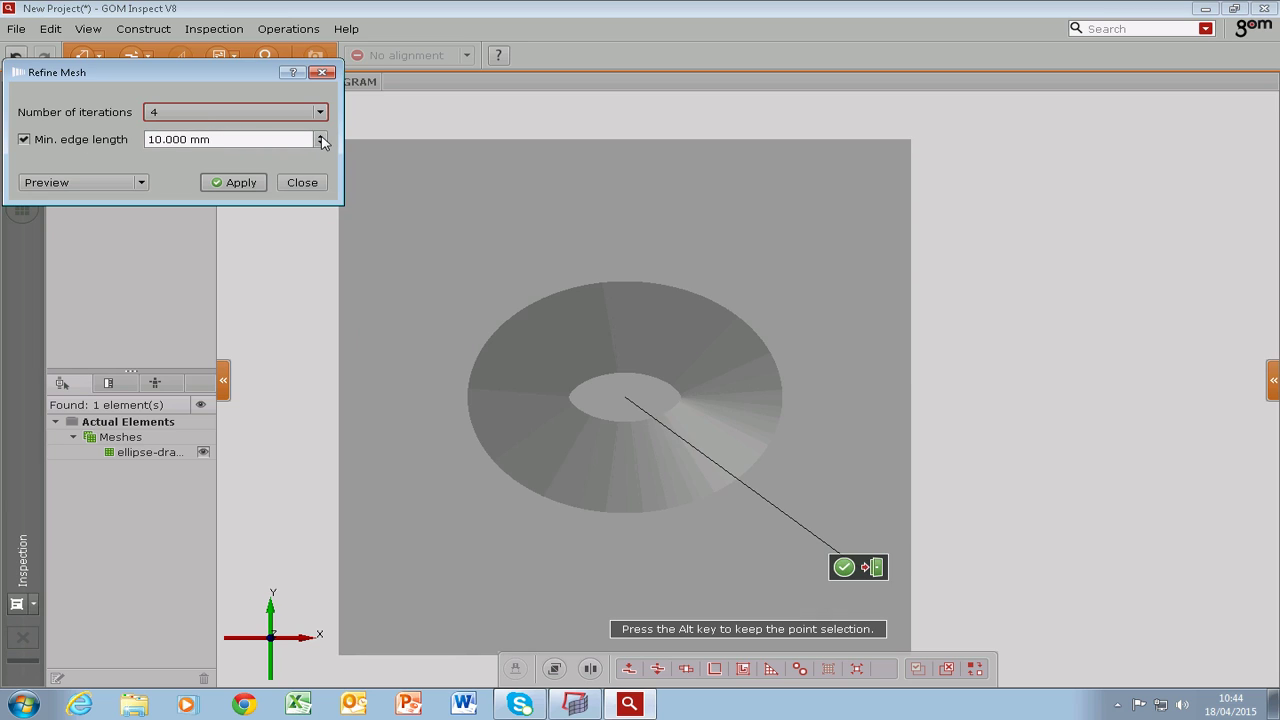
left_click(321, 145)
left_click(321, 145)
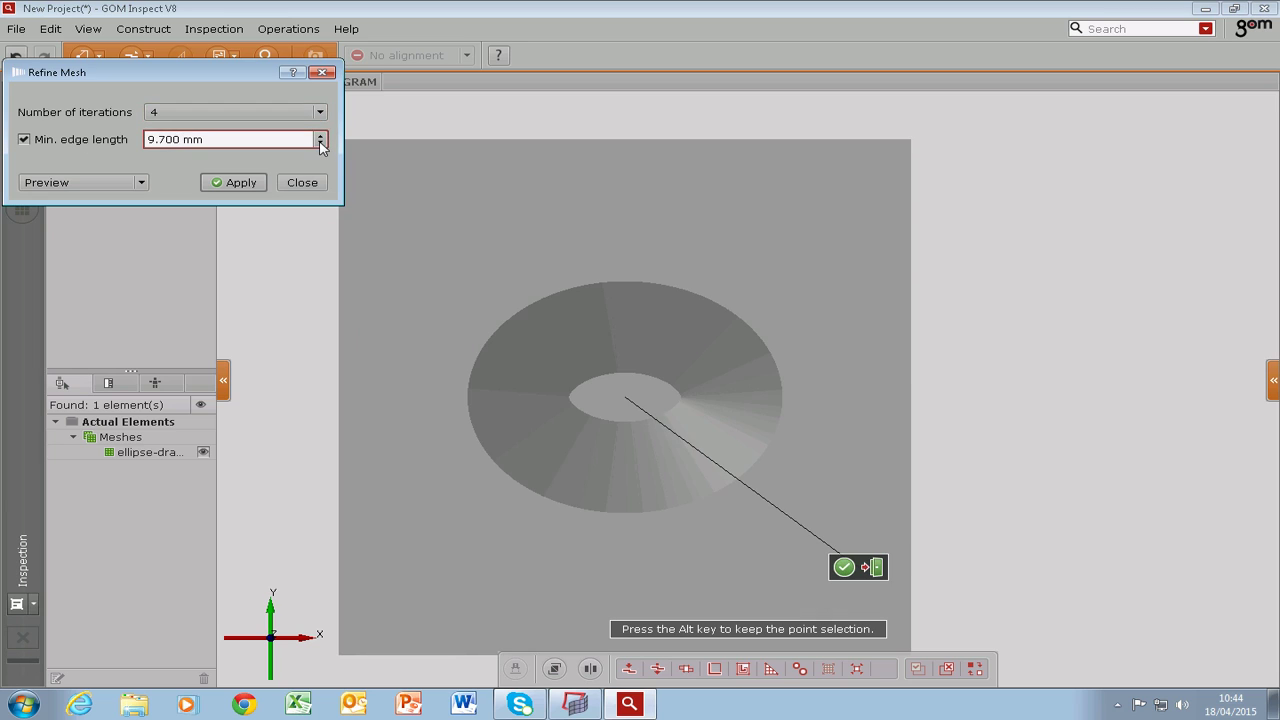
left_click(321, 145)
left_click(321, 145)
left_click(321, 145)
left_click(321, 145)
left_click(321, 145)
left_click(321, 145)
left_click(321, 145)
left_click(321, 145)
left_click(321, 145)
left_click(321, 145)
left_click(321, 145)
left_click(321, 145)
left_click(321, 145)
left_click(321, 145)
left_click(321, 145)
left_click(321, 145)
left_click(321, 145)
left_click(321, 145)
left_click(321, 145)
left_click(321, 145)
left_click(321, 145)
left_click(321, 145)
left_click(321, 145)
left_click(321, 145)
left_click(321, 145)
left_click(321, 145)
left_click(321, 145)
left_click(321, 145)
left_click(321, 145)
left_click(321, 145)
left_click(321, 145)
left_click(321, 145)
left_click(321, 145)
left_click(321, 145)
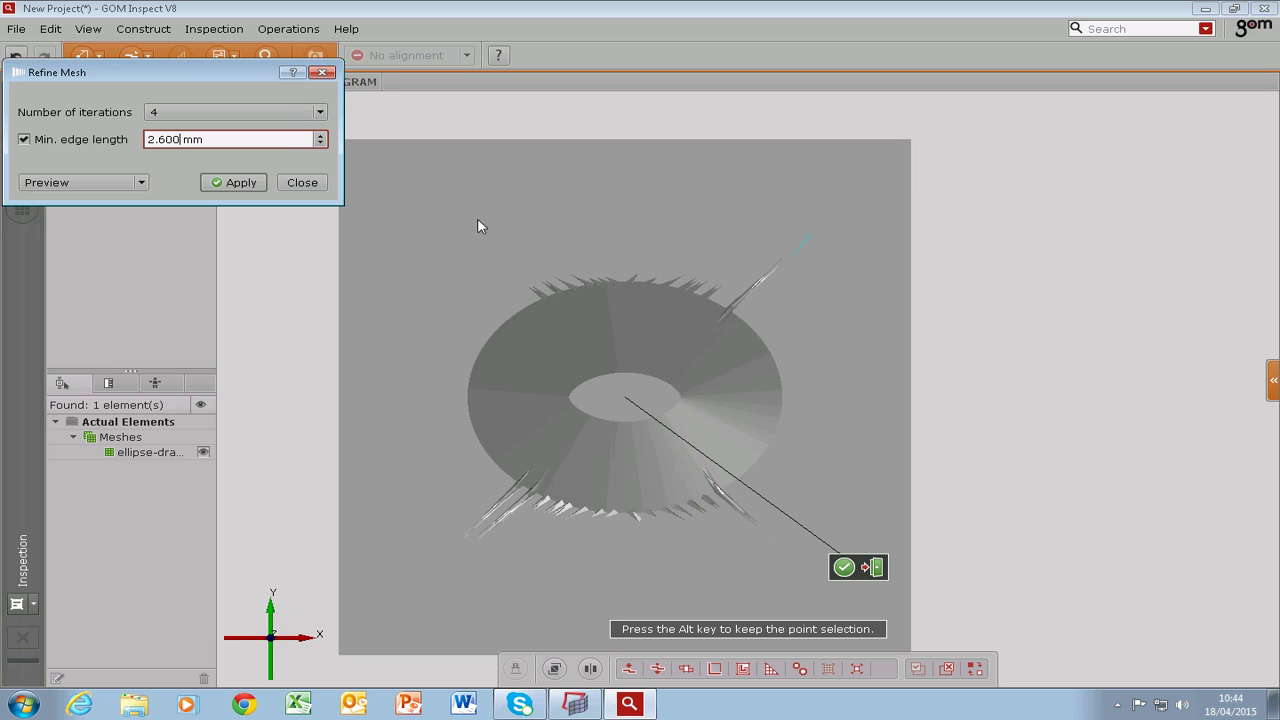
left_click(320, 137)
left_click(320, 137)
left_click(320, 137)
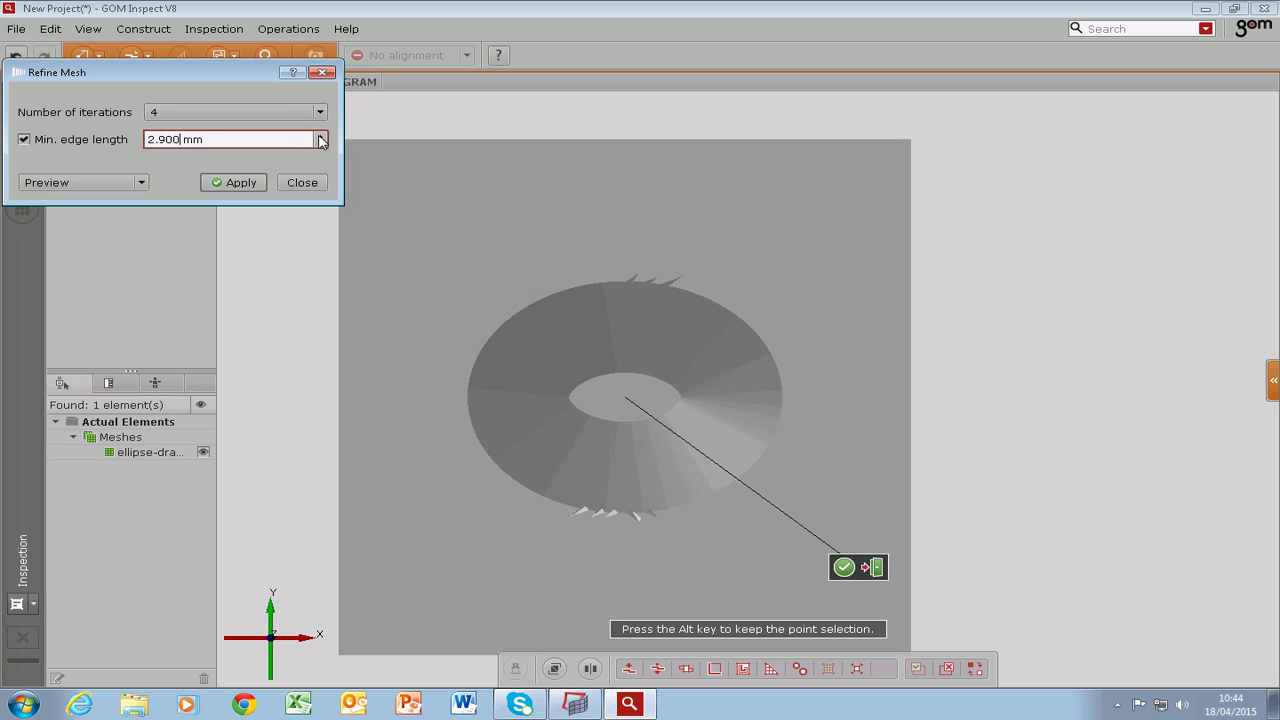
left_click(320, 137)
left_click(236, 184)
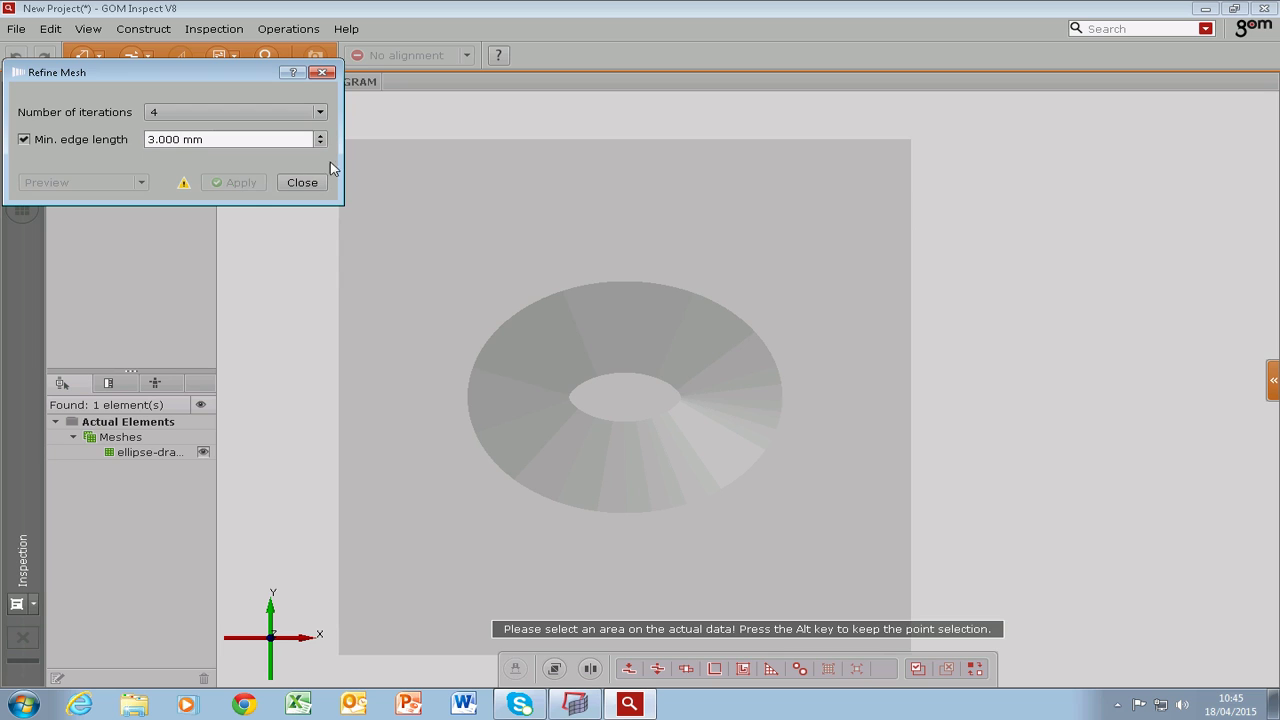
Close Refine Mesh and select the refined ellipse-draft mesh under Meshes
left_click(308, 185)
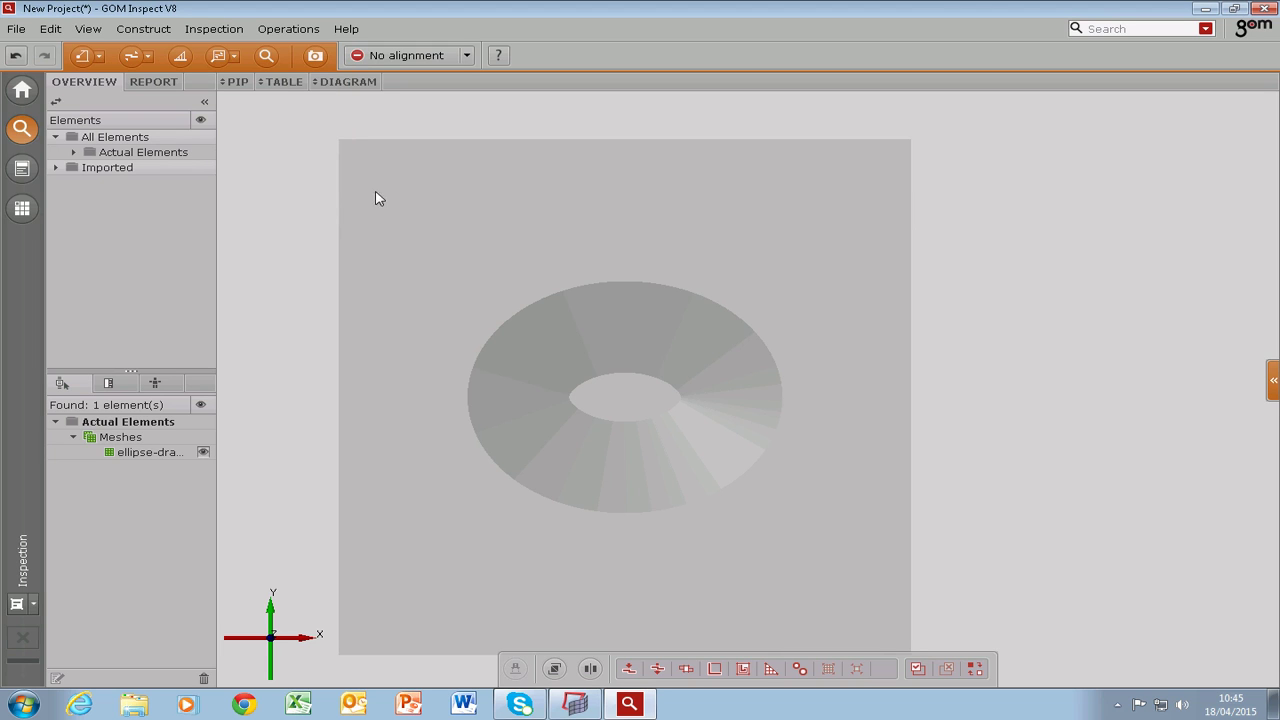
left_click(145, 452)
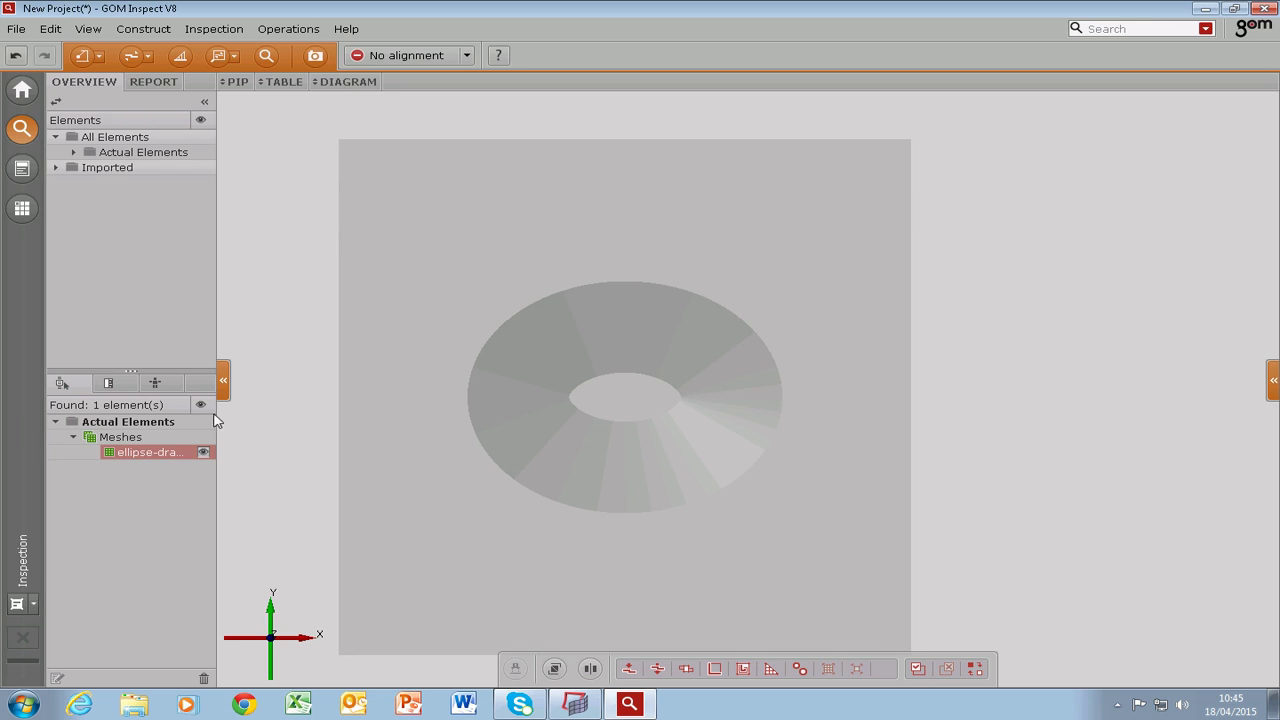
Export the mesh as binary STL refined-ellipse-draft.stl in mm to the Documents folder
left_click(22, 33)
mouse_move(114, 194)
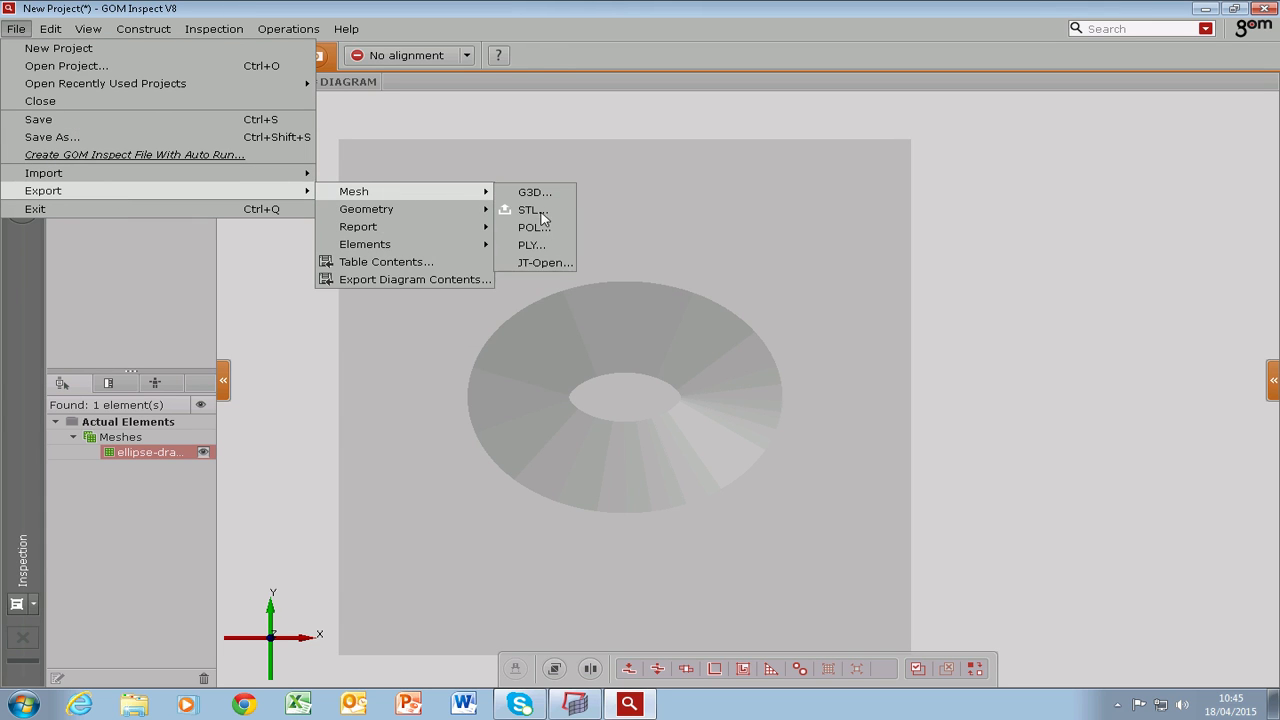
left_click(546, 212)
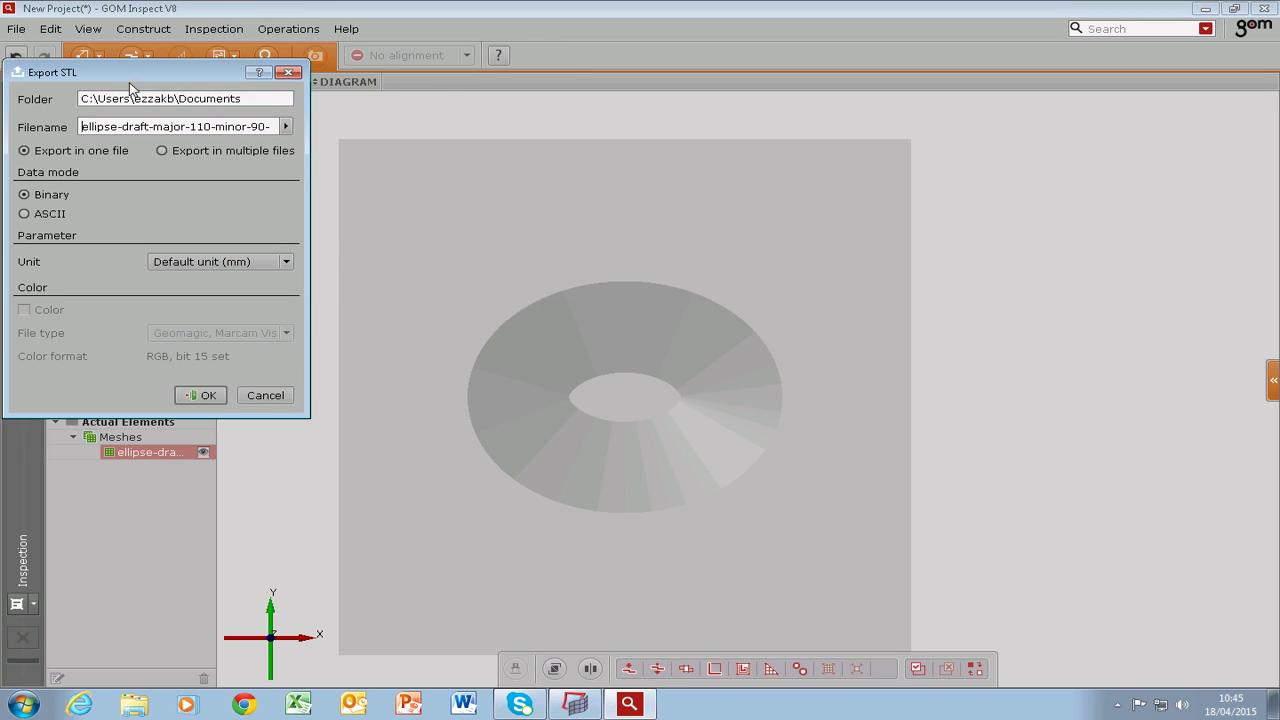
left_click(88, 127)
left_click_drag(268, 126, 71, 123)
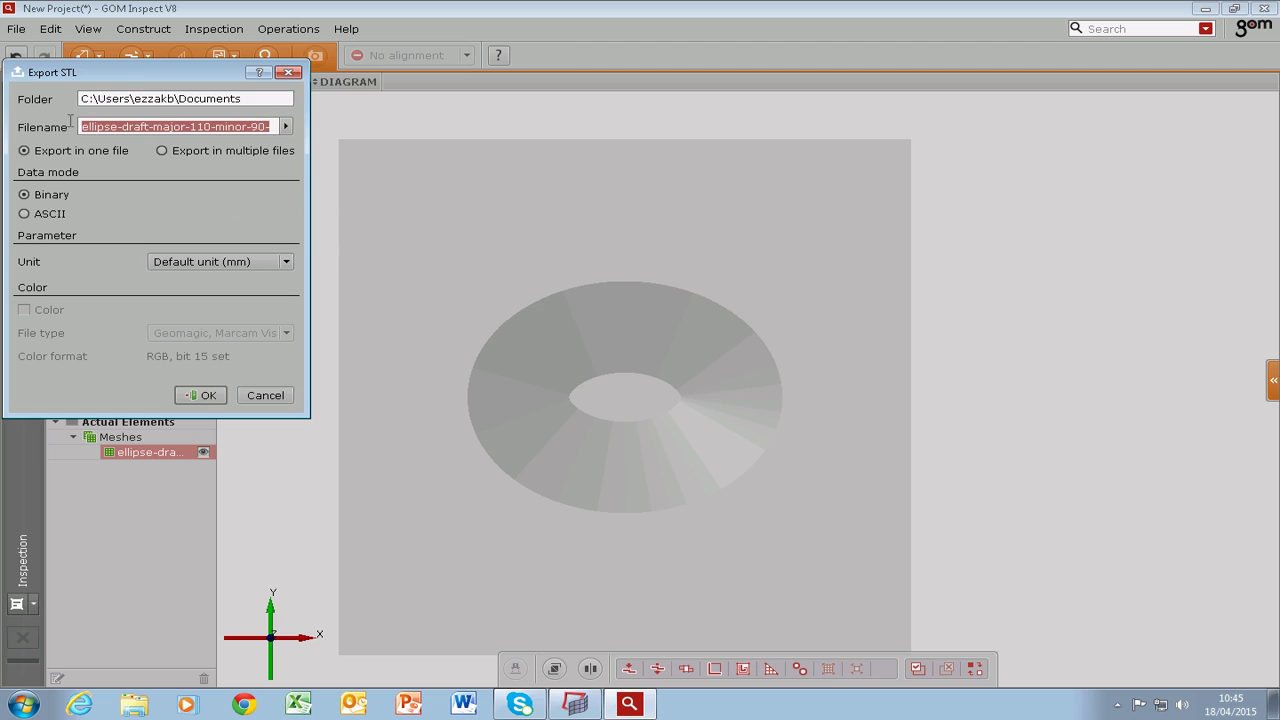
key("BackSpace")
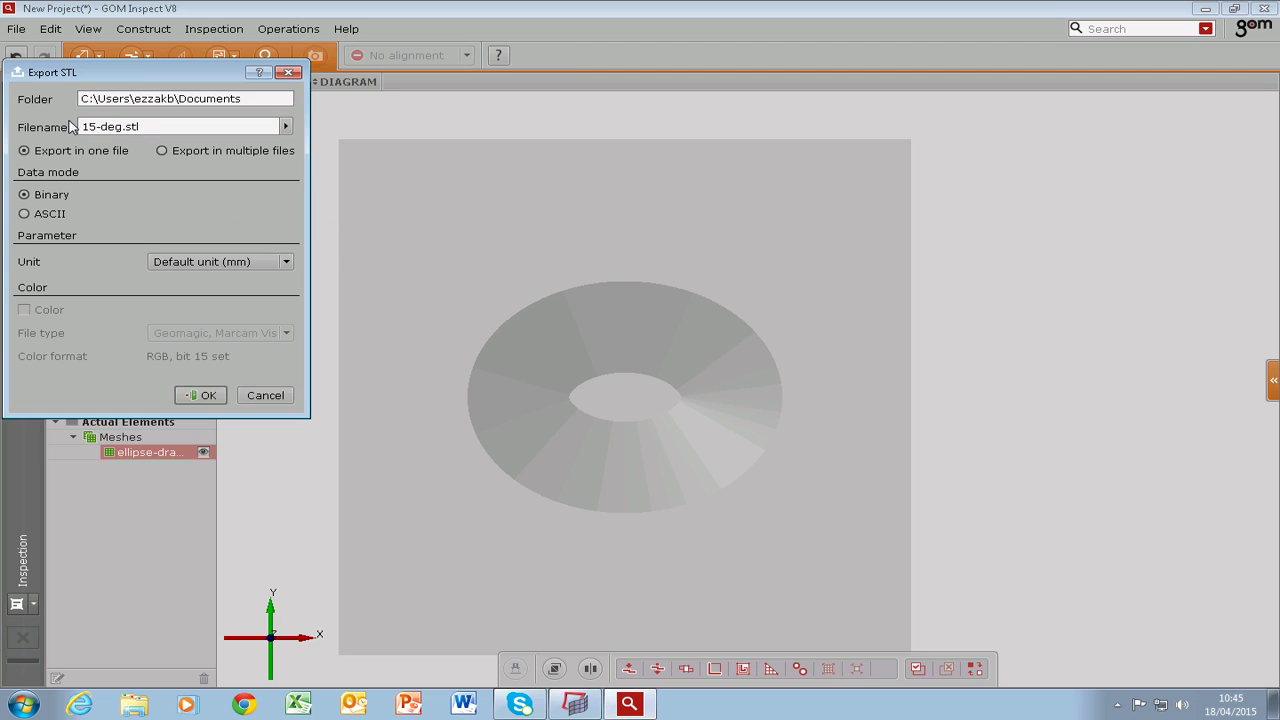
key("Delete")
key("Delete")
key("Delete")
key("Delete")
key("Delete")
key("Delete")
key("Delete")
type("refined-ellipse-draft.")
left_click(207, 396)
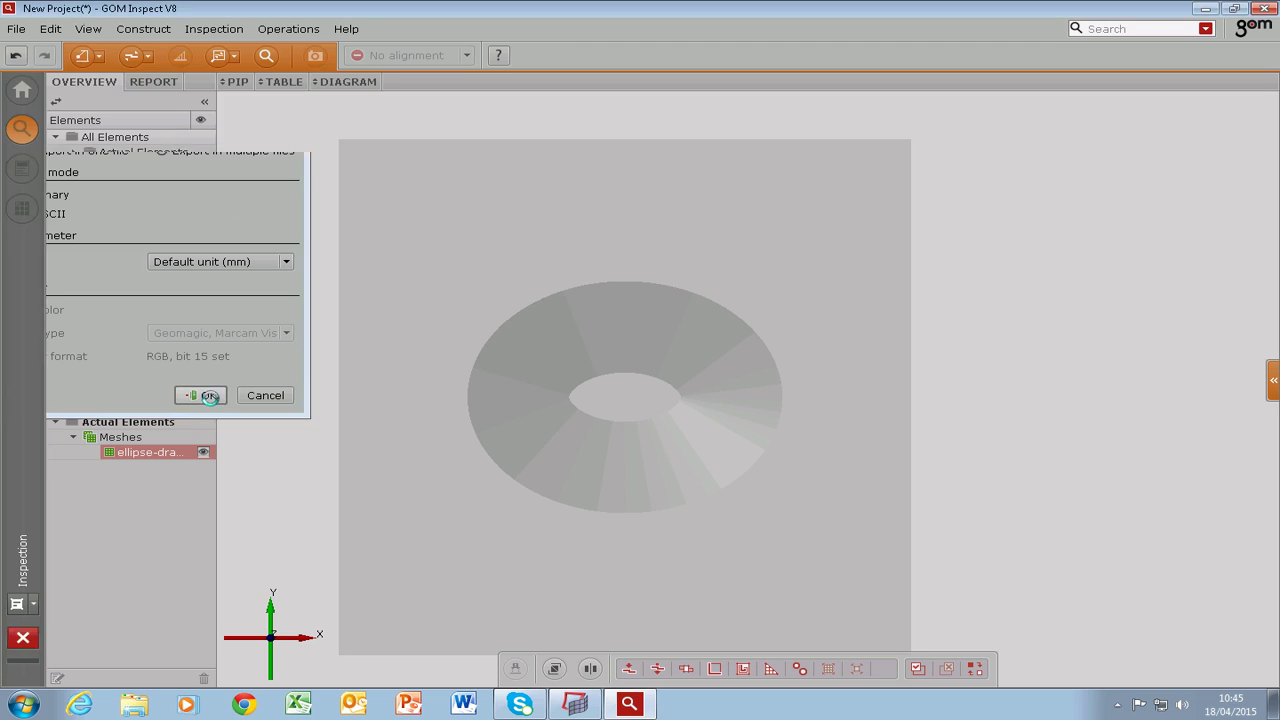